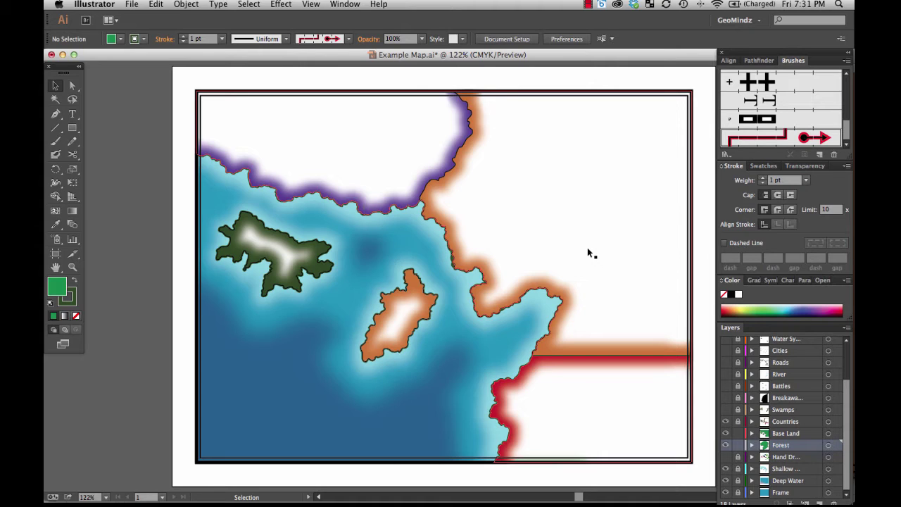
- Create new layers above the Forest layer with Cmd+L
{"action": "key", "text": "super+l"}
{"action": "key", "text": "super+l"}
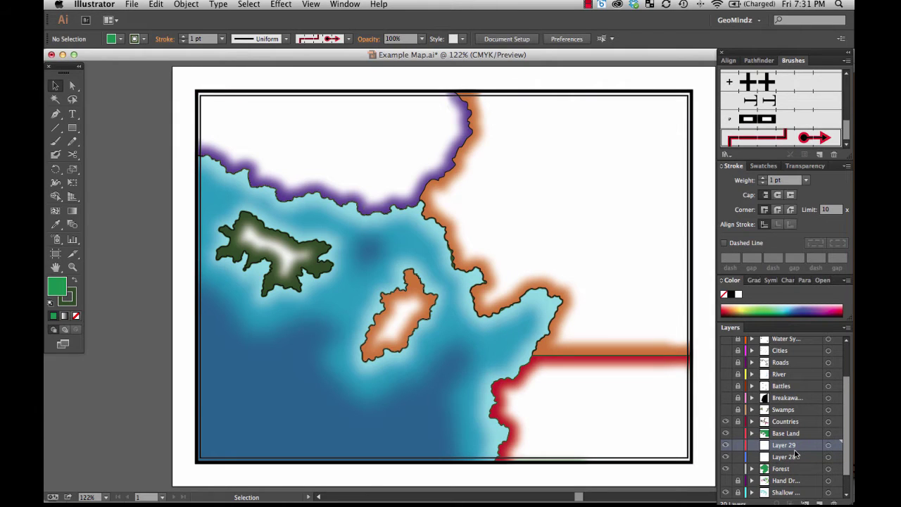
- Rename Layer 29 to 'Hand Drawn'
{"action": "double_click", "coordinate": [785, 446]}
{"action": "type", "text": "Hand"}
{"action": "type", "text": " Drawn"}
{"action": "key", "text": "Return"}
- Place Hand_Map_2.jpg across the map and shift it right to line up
{"action": "key", "text": "shift+super+p"}
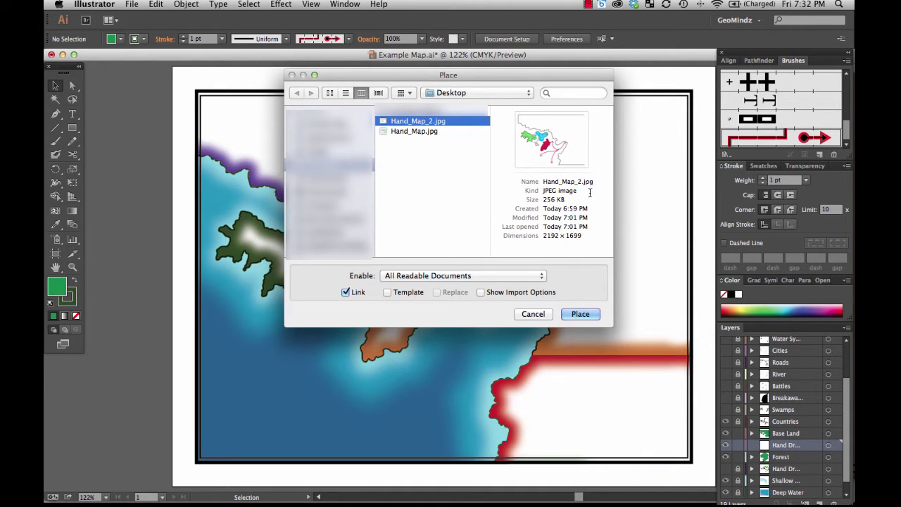
{"action": "left_click", "coordinate": [581, 316]}
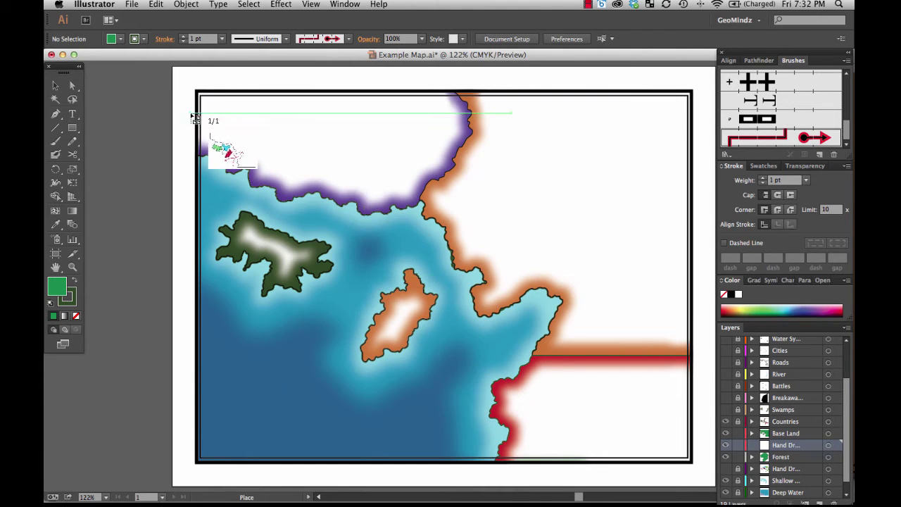
{"action": "left_click_drag", "start_coordinate": [195, 116], "coordinate": [693, 425]}
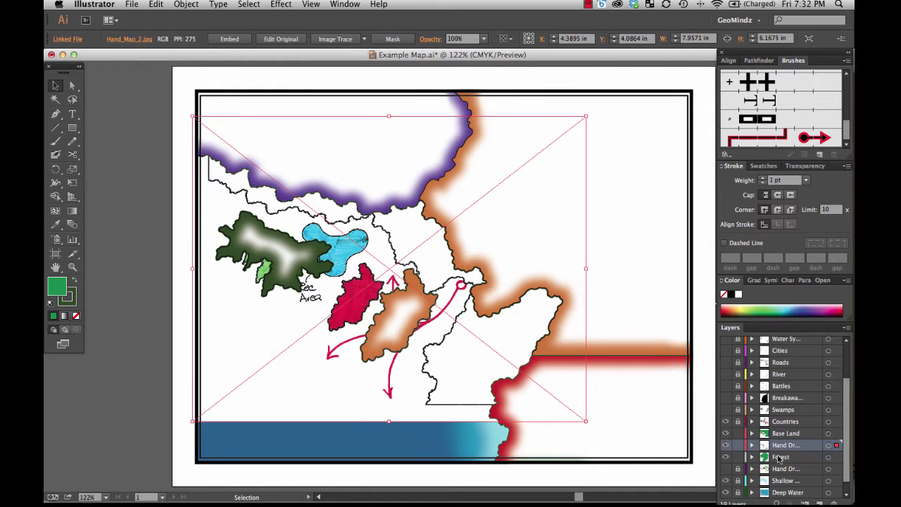
{"action": "left_click_drag", "start_coordinate": [453, 363], "coordinate": [524, 361]}
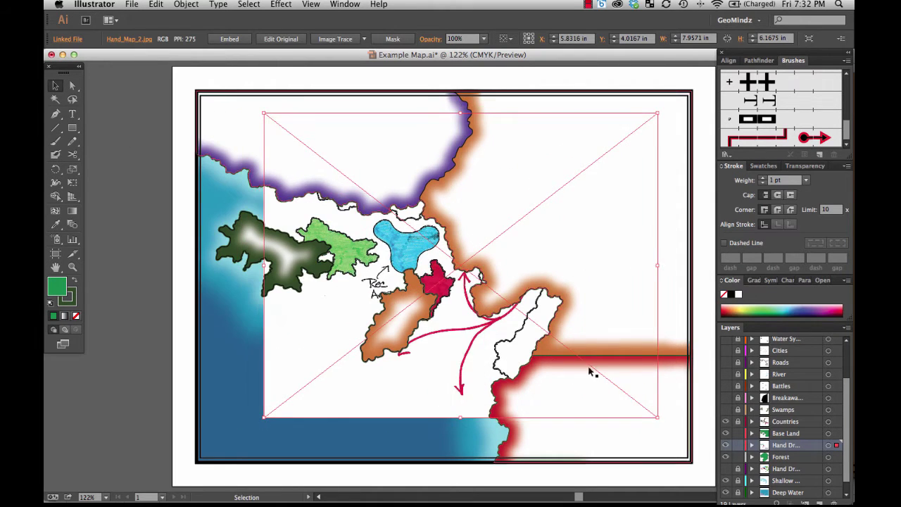
- Hide the Countries, Base Land, Forest, Shallow Water and Deep Water layers
{"action": "left_click", "coordinate": [725, 421]}
{"action": "left_click", "coordinate": [724, 433]}
{"action": "left_click", "coordinate": [725, 456]}
{"action": "left_click", "coordinate": [725, 480]}
{"action": "left_click", "coordinate": [725, 492]}
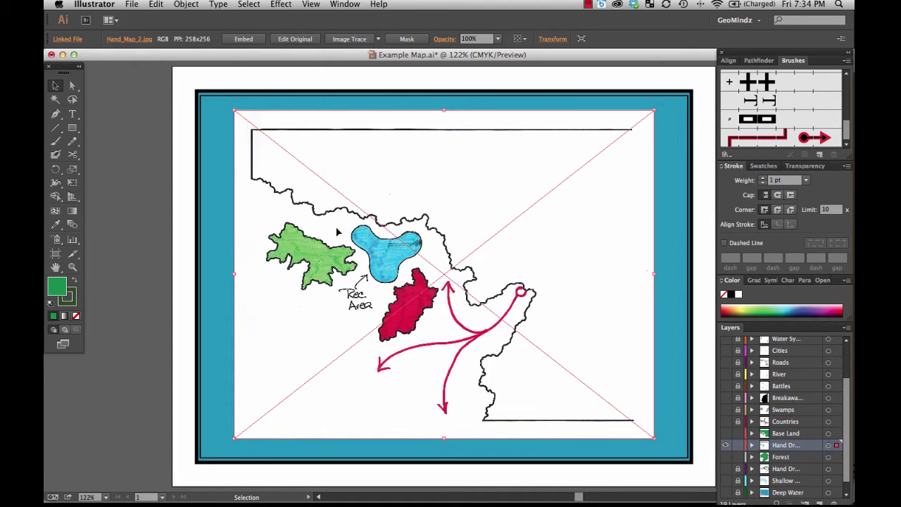
- Image Trace the sketch with the 6 Colors preset, accepting the slow-tracing warning
{"action": "left_click", "coordinate": [378, 40]}
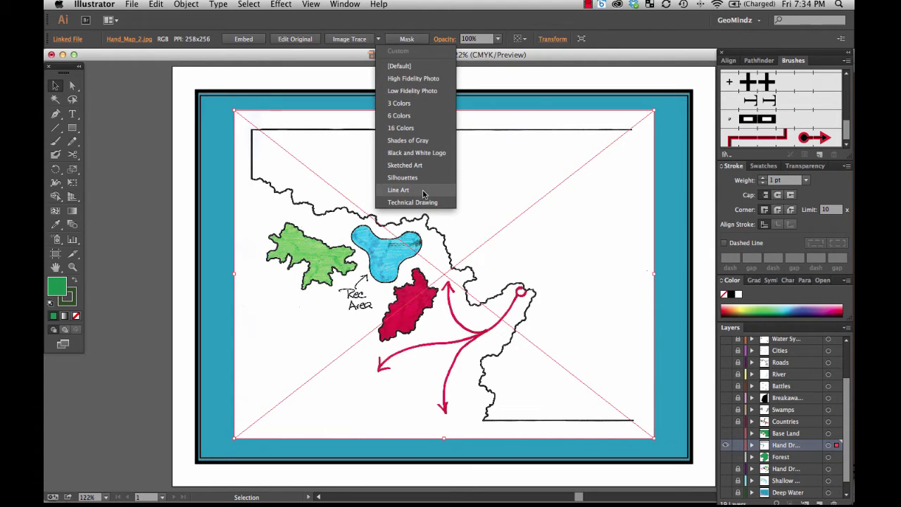
{"action": "left_click", "coordinate": [399, 116]}
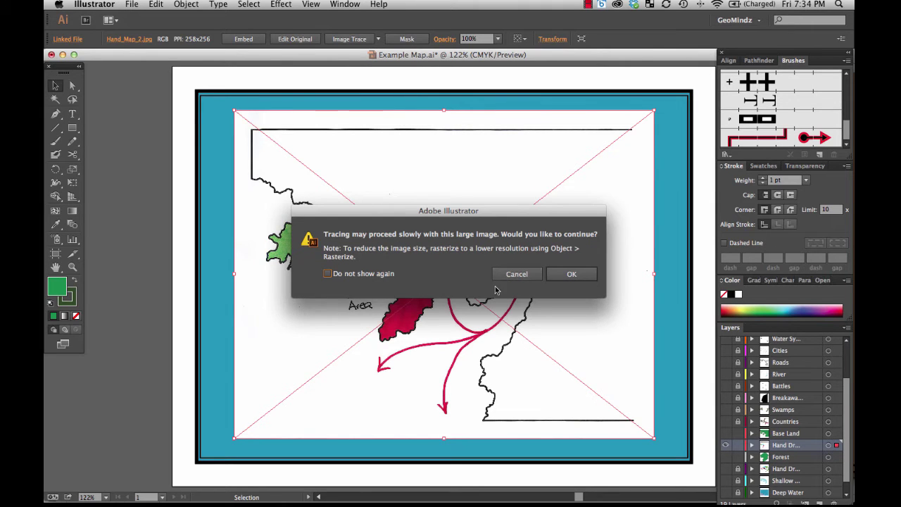
{"action": "left_click", "coordinate": [557, 275]}
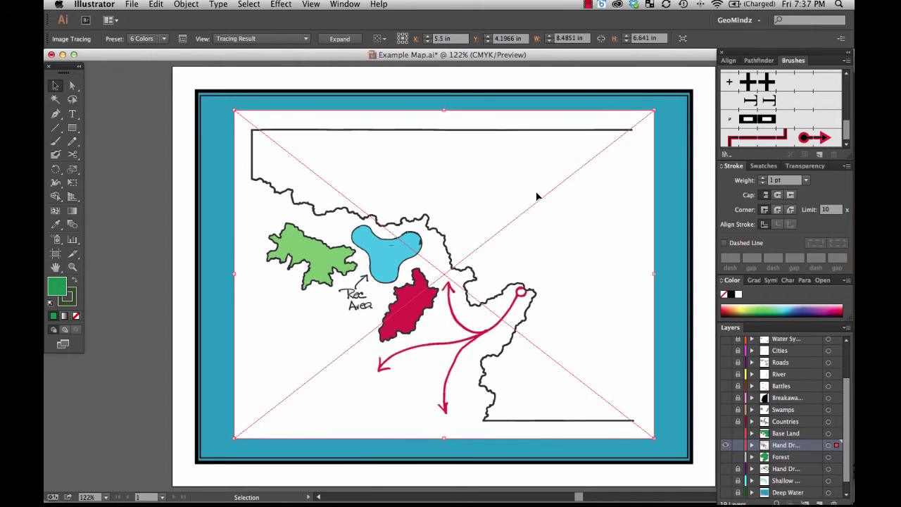
- Expand the tracing and ungroup the traced shapes
{"action": "left_click", "coordinate": [351, 40]}
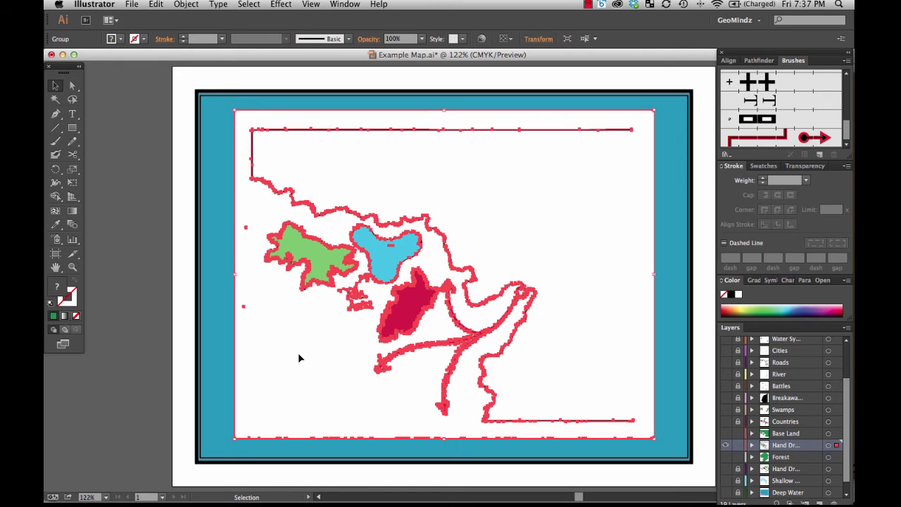
{"action": "right_click", "coordinate": [361, 338]}
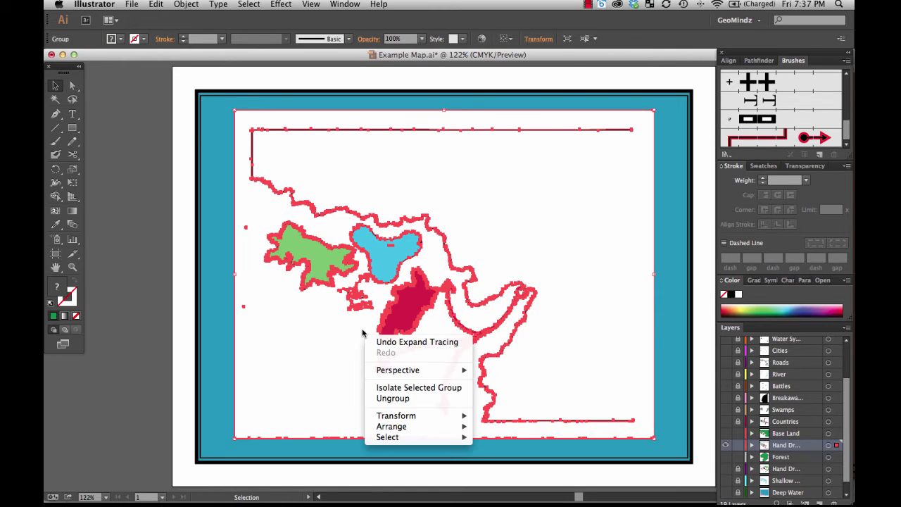
{"action": "left_click", "coordinate": [398, 399]}
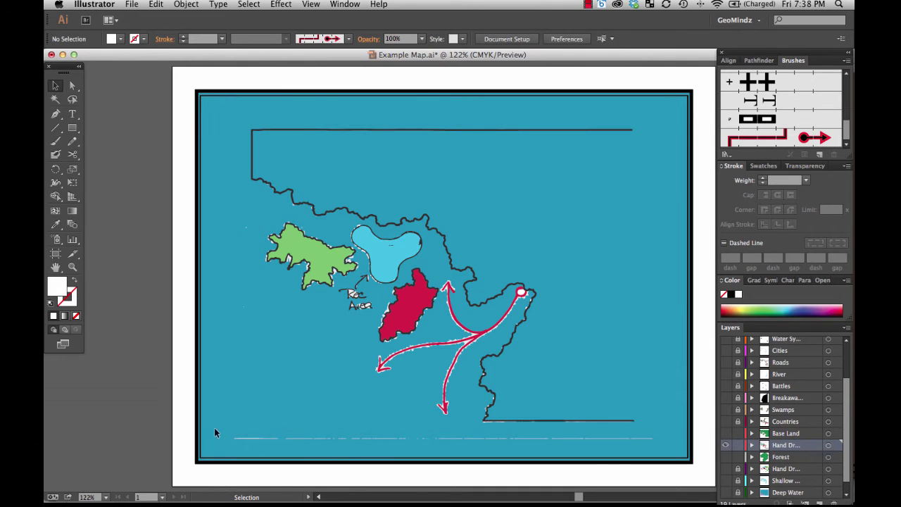
- Delete the dashed line along the map bottom, undoing an accidental outline move
{"action": "left_click", "coordinate": [651, 441]}
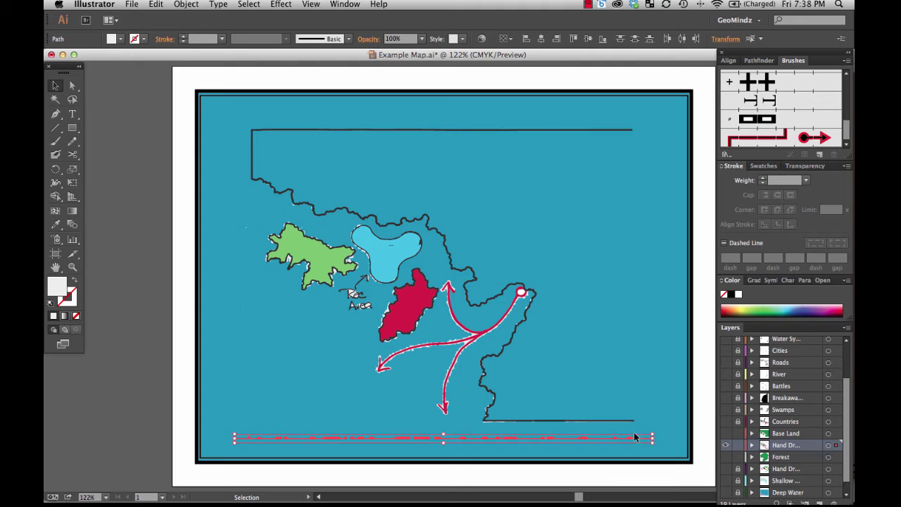
{"action": "key", "text": "Delete"}
{"action": "left_click_drag", "start_coordinate": [426, 216], "coordinate": [443, 204]}
{"action": "key", "text": "super+z"}
- Zoom into the border between the green and blue shapes and select the river border
{"action": "left_click", "coordinate": [72, 267]}
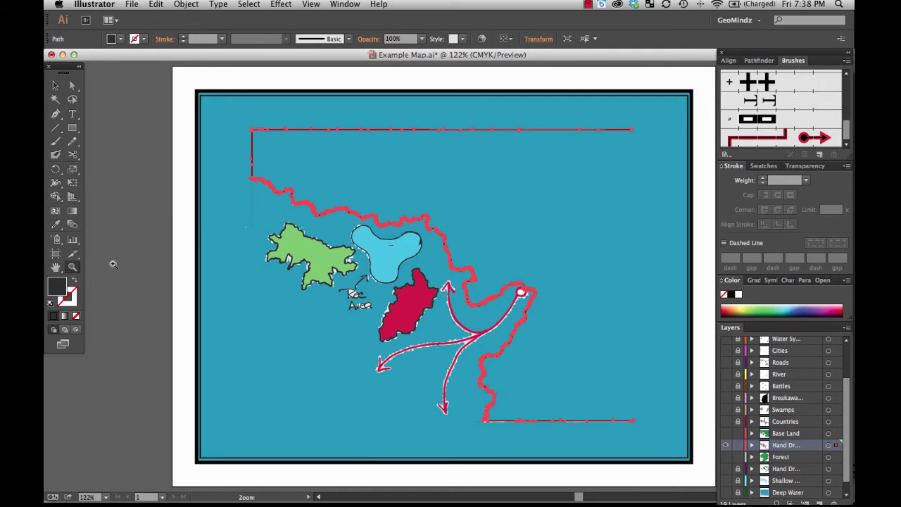
{"action": "left_click_drag", "start_coordinate": [309, 179], "coordinate": [369, 236]}
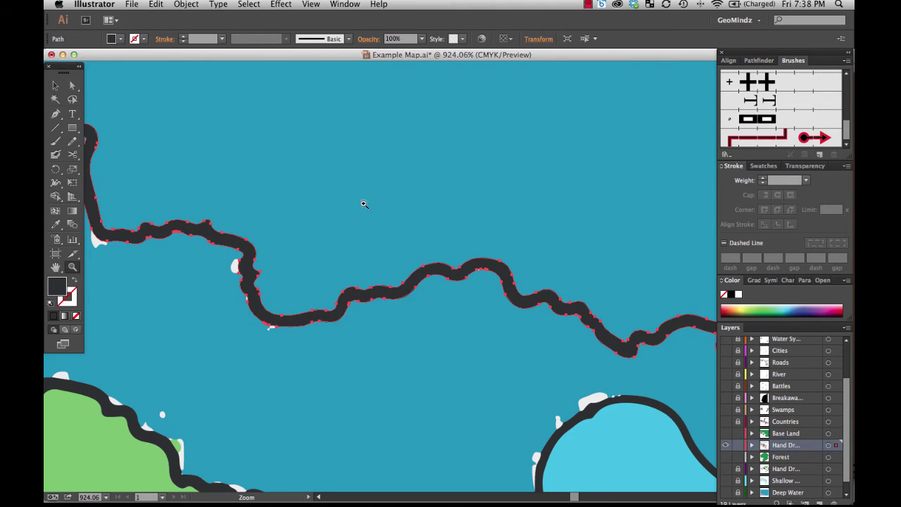
{"action": "left_click", "coordinate": [56, 86]}
{"action": "left_click", "coordinate": [289, 325]}
{"action": "left_click", "coordinate": [293, 325]}
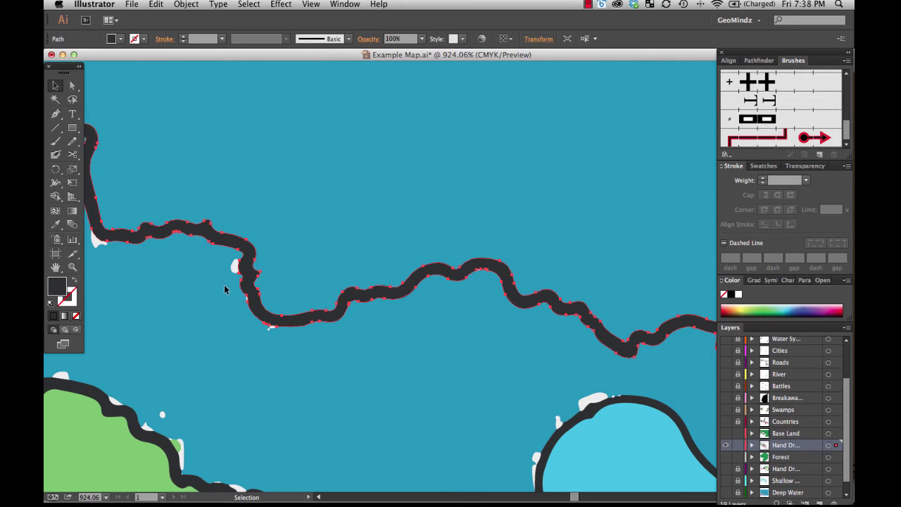
- Delete the white specks along the river edge and the lake's top edge
{"action": "left_click", "coordinate": [234, 266]}
{"action": "key", "text": "Delete"}
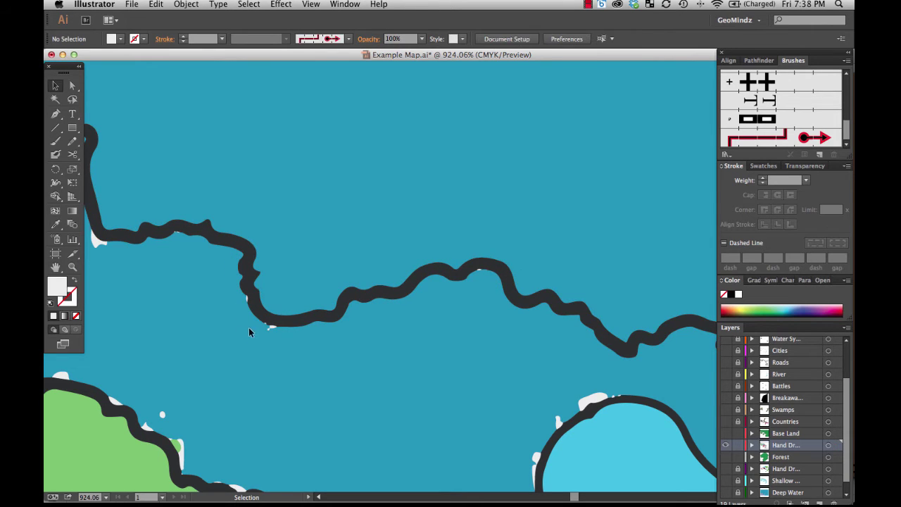
{"action": "left_click", "coordinate": [248, 300]}
{"action": "key", "text": "Delete"}
{"action": "left_click", "coordinate": [271, 327]}
{"action": "key", "text": "Delete"}
{"action": "left_click", "coordinate": [593, 398]}
{"action": "key", "text": "Delete"}
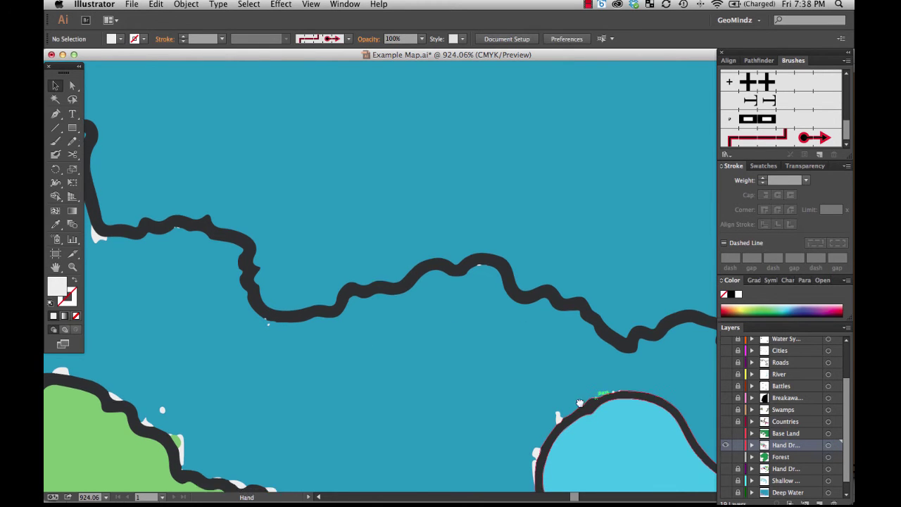
{"action": "scroll", "coordinate": [601, 399], "scroll_direction": "down", "scroll_amount": 10}
{"action": "scroll", "coordinate": [602, 400], "scroll_direction": "right", "scroll_amount": 5}
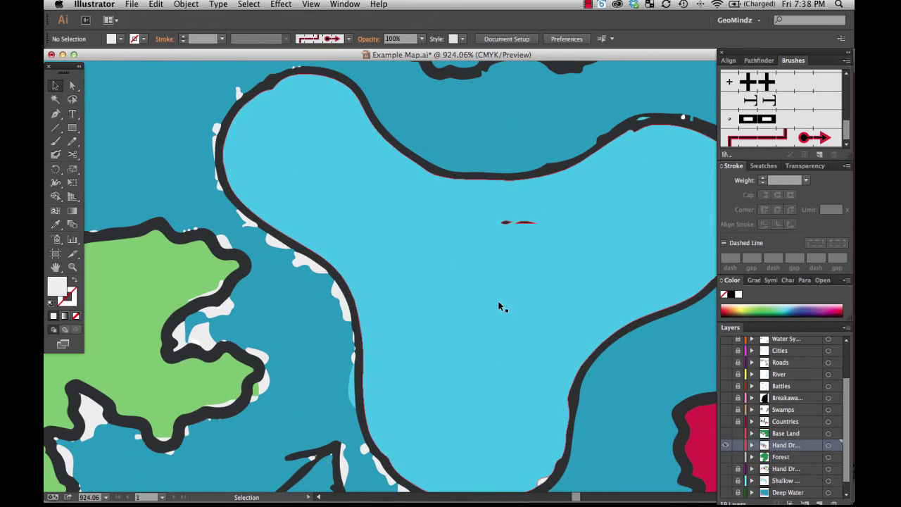
- Nudge the light-blue lake fill aside to check its outline, then restore it
{"action": "left_click", "coordinate": [498, 303]}
{"action": "mouse_move", "coordinate": [485, 317]}
{"action": "left_mouse_down"}
{"action": "mouse_move", "coordinate": [507, 327]}
{"action": "mouse_move", "coordinate": [517, 316]}
{"action": "mouse_move", "coordinate": [490, 324]}
{"action": "left_mouse_up"}
{"action": "key", "text": "super+z"}
{"action": "key", "text": "super+shift+z"}
{"action": "key", "text": "super+z"}
{"action": "key", "text": "super+z"}
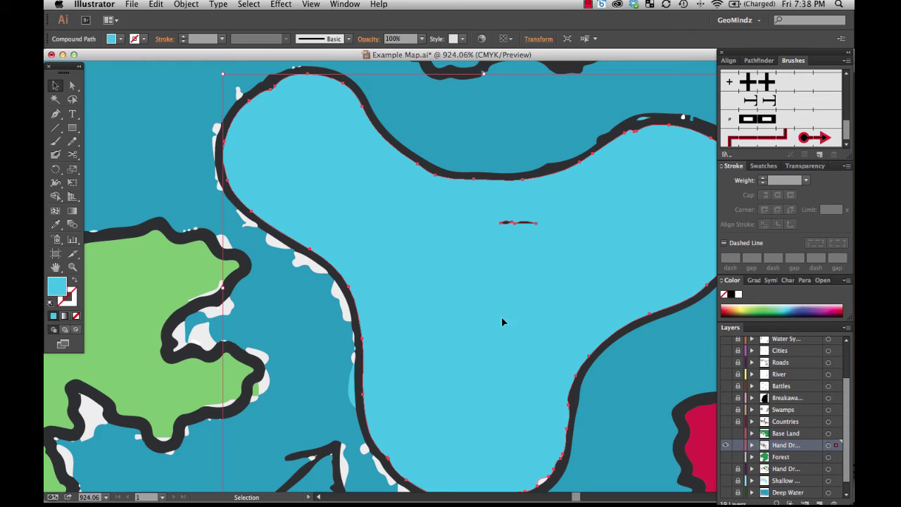
- Delete the dark lake outline and move the small white island up-left
{"action": "left_click", "coordinate": [435, 172]}
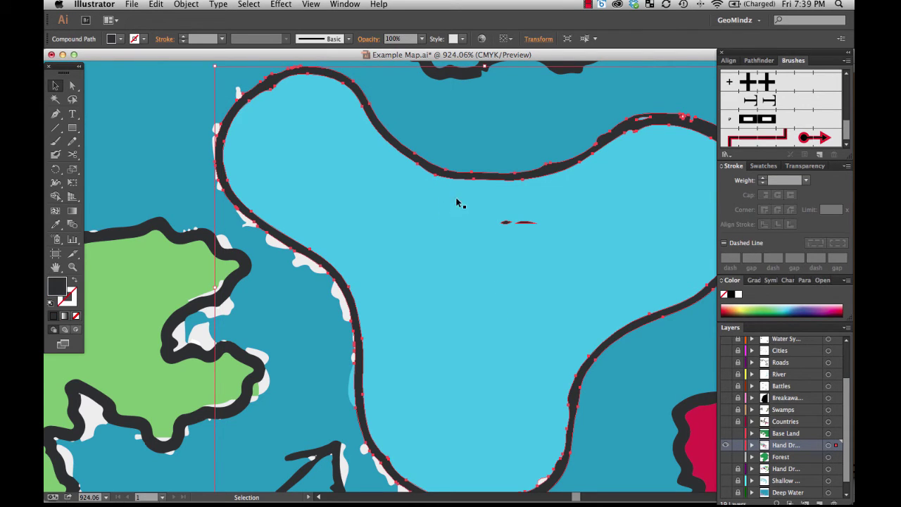
{"action": "left_click_drag", "start_coordinate": [437, 170], "coordinate": [463, 155]}
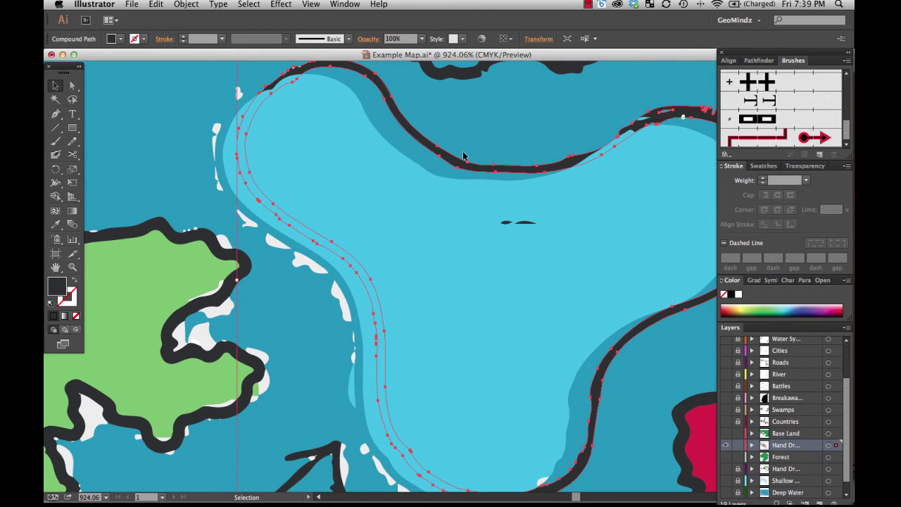
{"action": "key", "text": "Delete"}
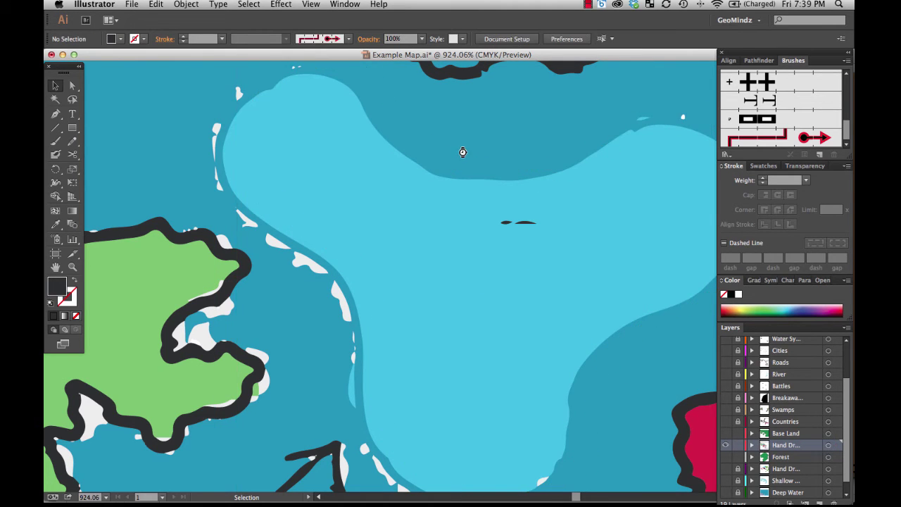
{"action": "left_click", "coordinate": [301, 262]}
{"action": "left_click_drag", "start_coordinate": [301, 262], "coordinate": [285, 245]}
- Give the light-blue lake shape a black outline
{"action": "left_click", "coordinate": [311, 223], "text": "shift"}
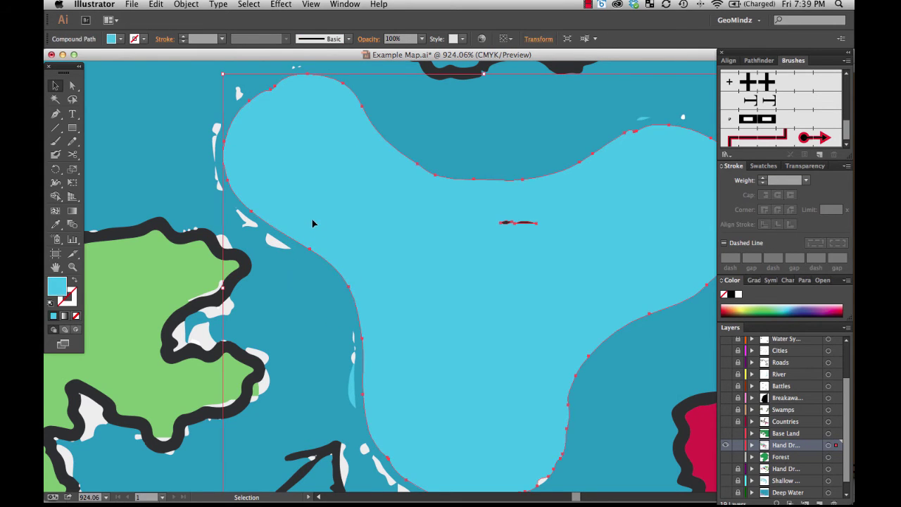
{"action": "left_click", "coordinate": [67, 301]}
{"action": "left_click", "coordinate": [732, 293]}
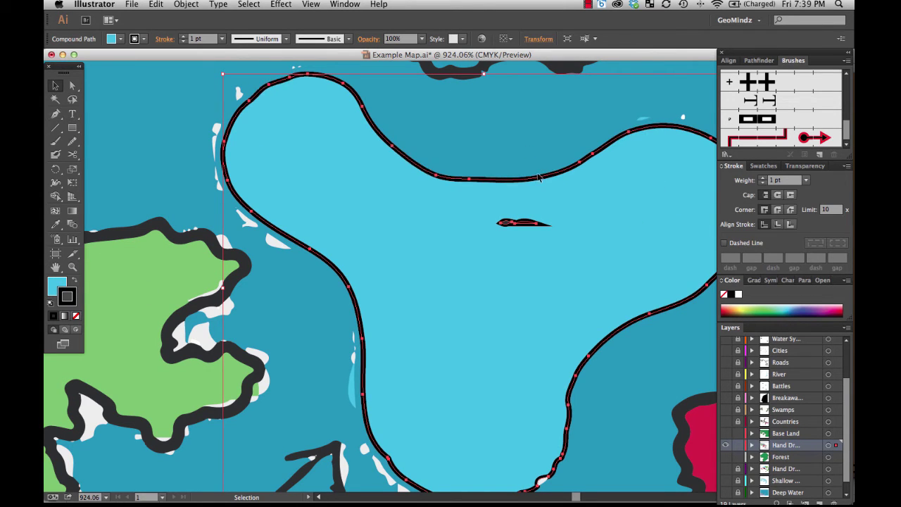
- Delete the small stray dark shape inside the lake
{"action": "right_click", "coordinate": [525, 223]}
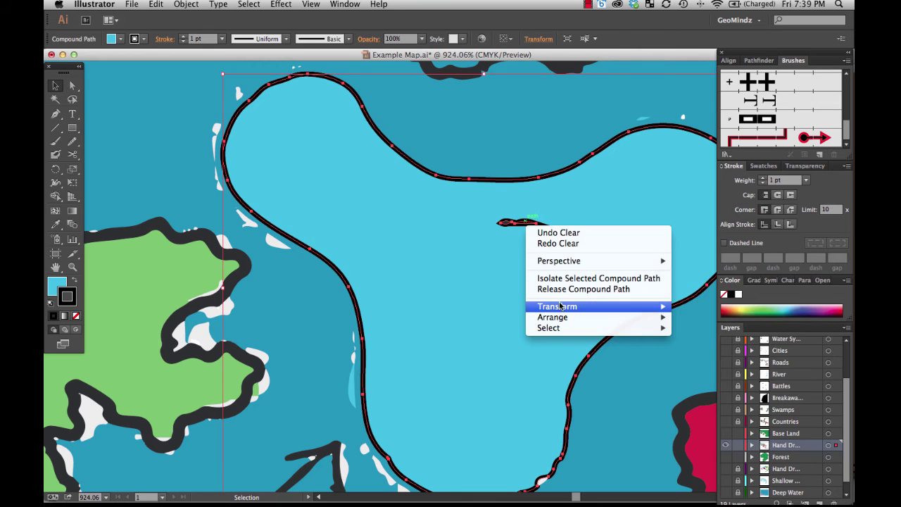
{"action": "left_click", "coordinate": [525, 199]}
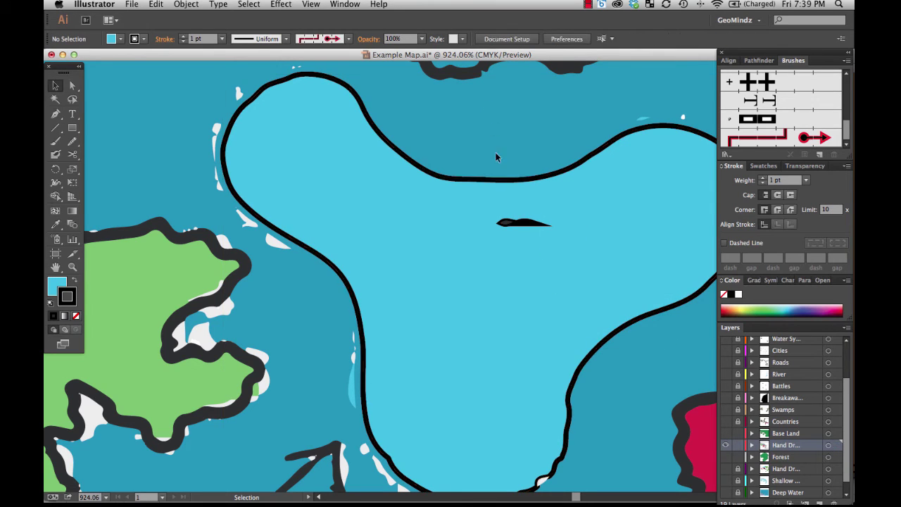
{"action": "left_click", "coordinate": [521, 225]}
{"action": "left_click", "coordinate": [513, 247]}
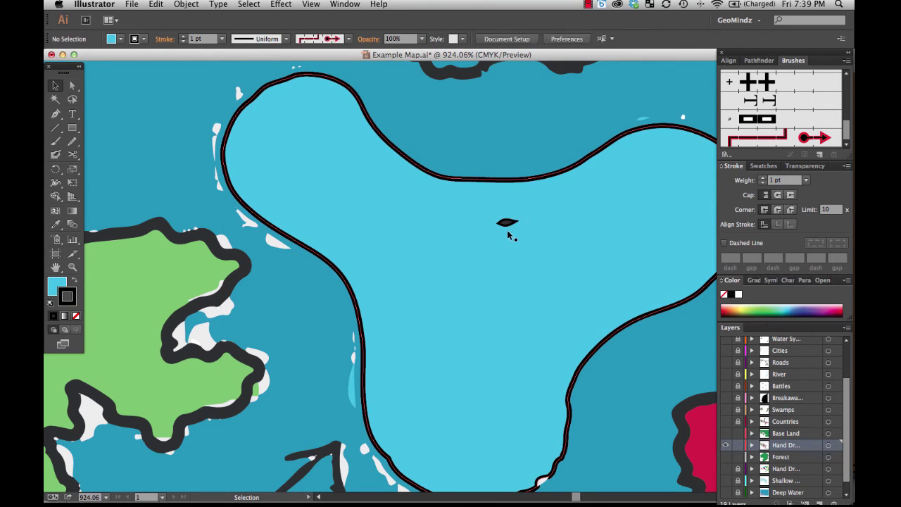
{"action": "left_click", "coordinate": [505, 223]}
{"action": "left_click", "coordinate": [507, 251]}
{"action": "left_click", "coordinate": [506, 221]}
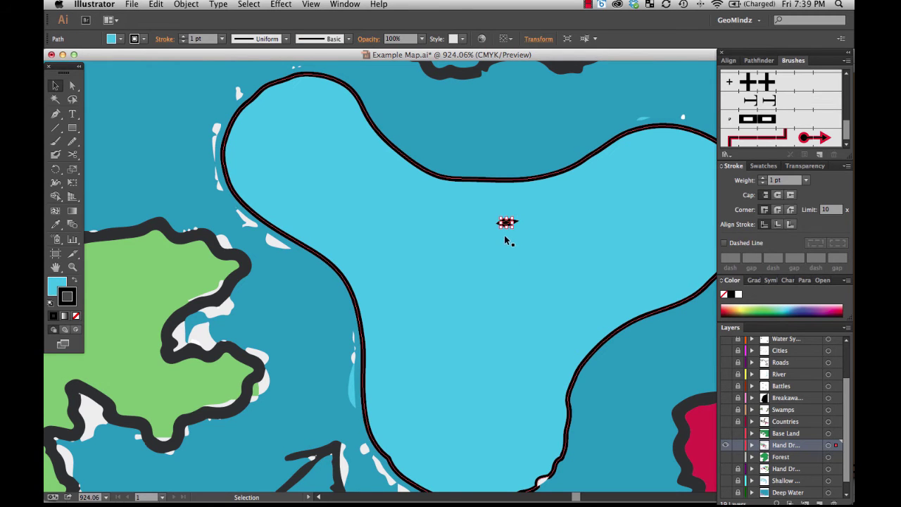
{"action": "key", "text": "Delete"}
{"action": "left_click_drag", "start_coordinate": [432, 312], "coordinate": [513, 231]}
{"action": "left_click_drag", "start_coordinate": [424, 290], "coordinate": [496, 248]}
{"action": "left_click_drag", "start_coordinate": [446, 278], "coordinate": [582, 237]}
{"action": "left_click_drag", "start_coordinate": [495, 274], "coordinate": [490, 352]}
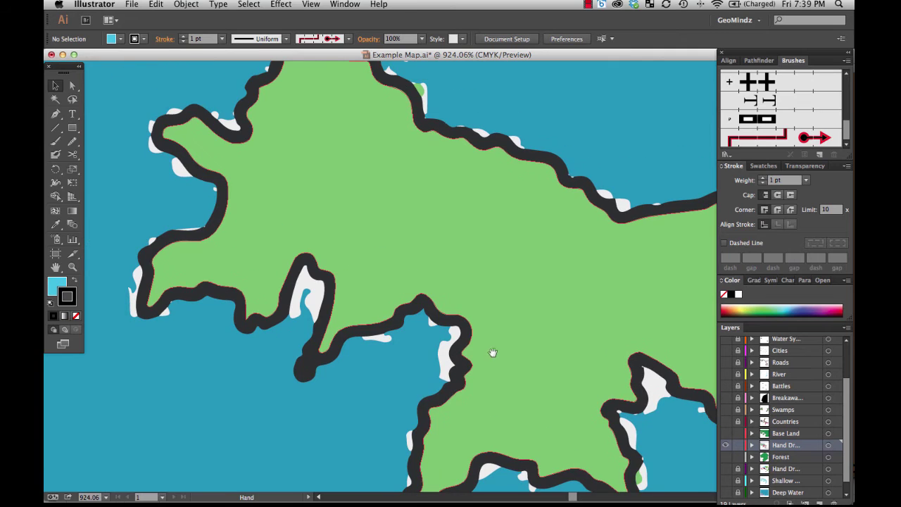
- Delete the small white island inside the landmass
{"action": "left_click", "coordinate": [457, 276]}
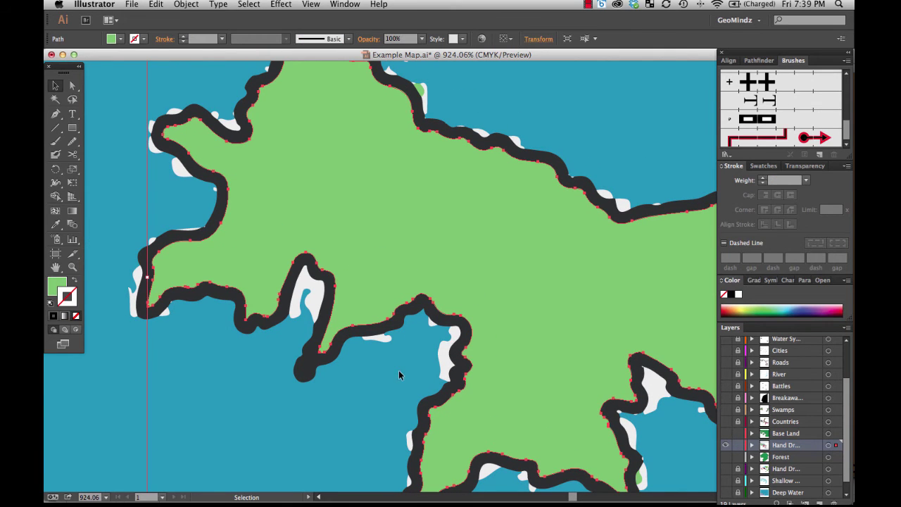
{"action": "left_click", "coordinate": [381, 341], "text": "shift"}
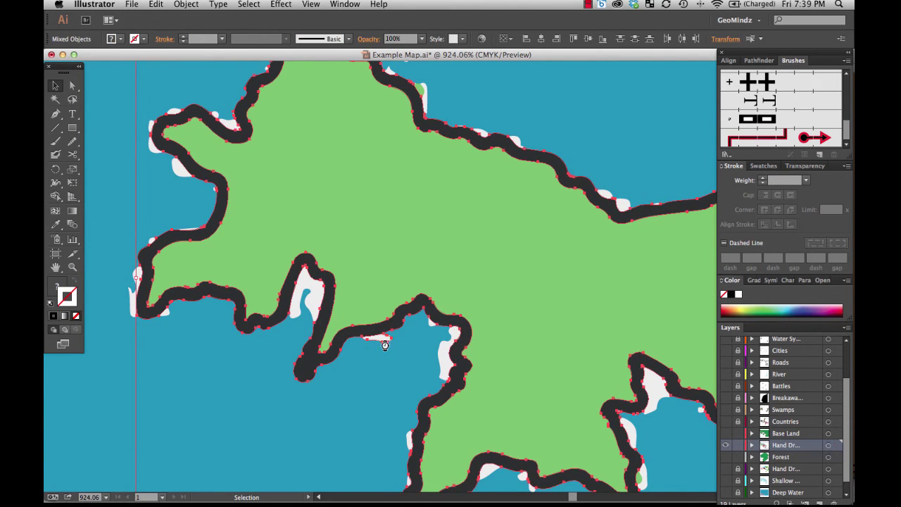
{"action": "left_click", "coordinate": [385, 345]}
{"action": "left_click", "coordinate": [310, 297]}
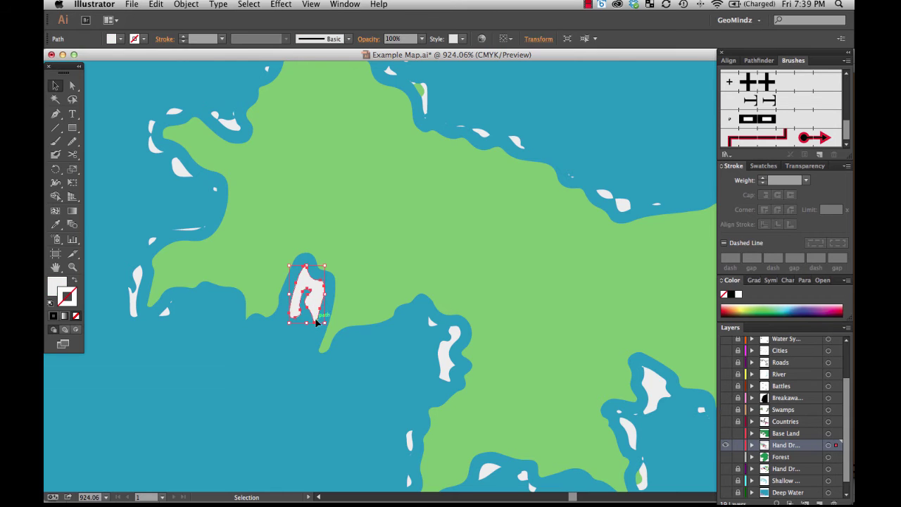
{"action": "key", "text": "Delete"}
- Set the landmass outline colour to near-black 111C0B
{"action": "left_click", "coordinate": [156, 328]}
{"action": "key", "text": "Delete"}
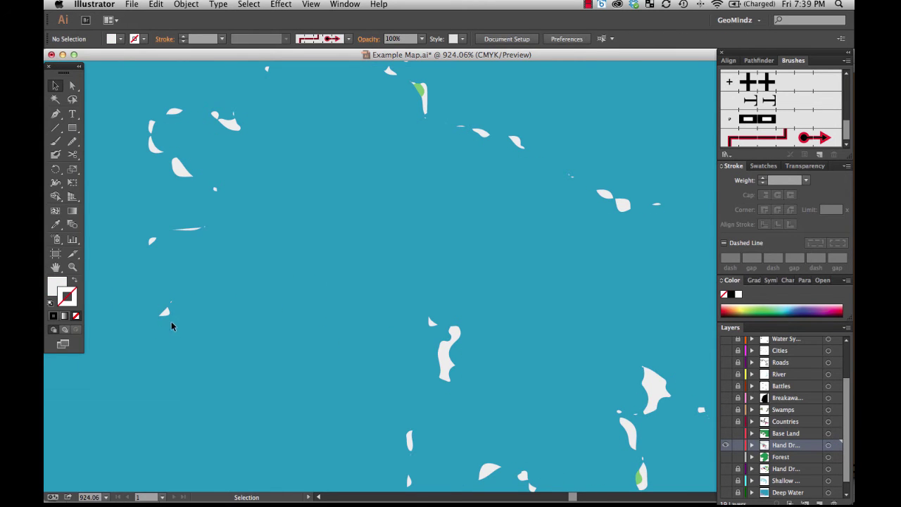
{"action": "key", "text": "super+z"}
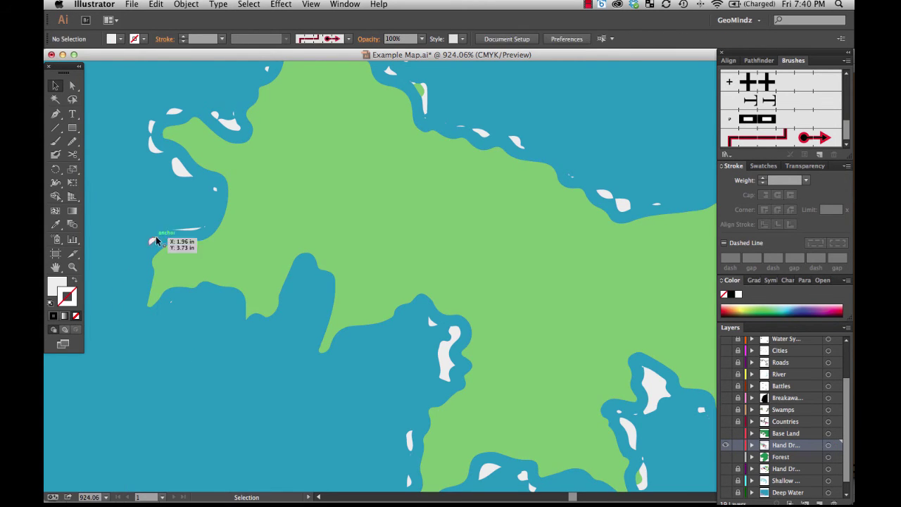
{"action": "left_click", "coordinate": [161, 237]}
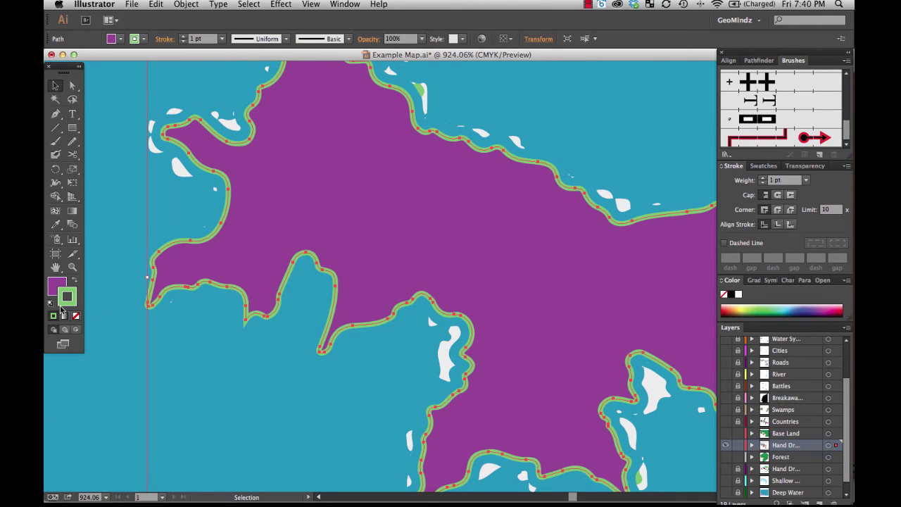
{"action": "double_click", "coordinate": [61, 307]}
{"action": "left_click", "coordinate": [408, 322]}
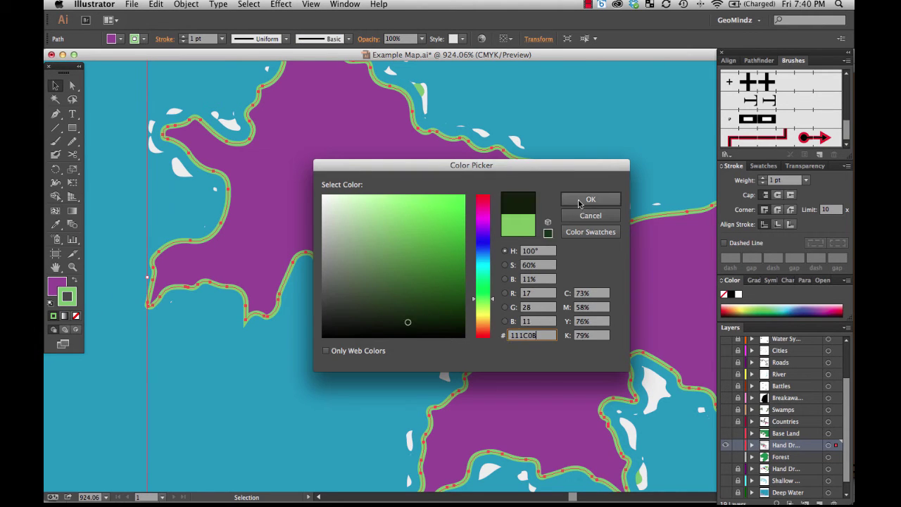
{"action": "left_click", "coordinate": [576, 203]}
{"action": "left_click_drag", "start_coordinate": [587, 379], "coordinate": [513, 295]}
{"action": "left_click_drag", "start_coordinate": [570, 354], "coordinate": [459, 324]}
- Select a red road path, then fit the whole artboard on screen and deselect
{"action": "left_click_drag", "start_coordinate": [582, 391], "coordinate": [406, 307]}
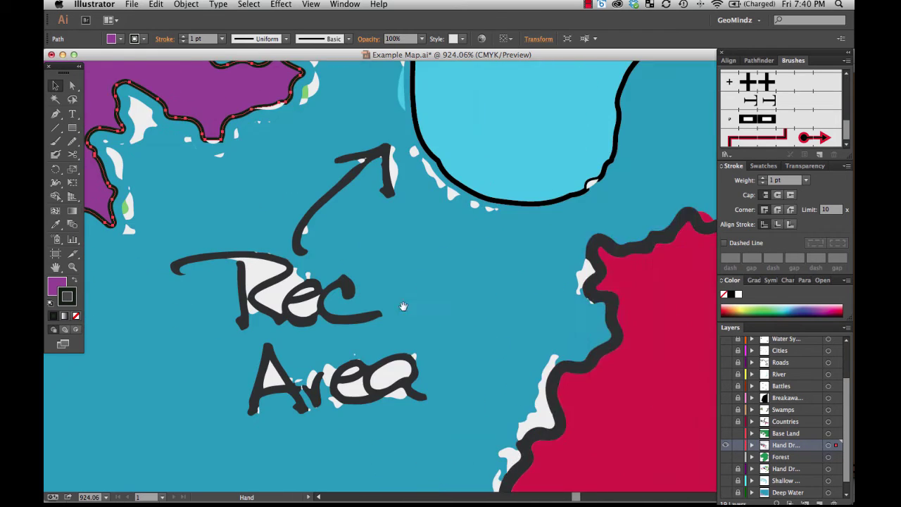
{"action": "left_click_drag", "start_coordinate": [501, 373], "coordinate": [592, 254]}
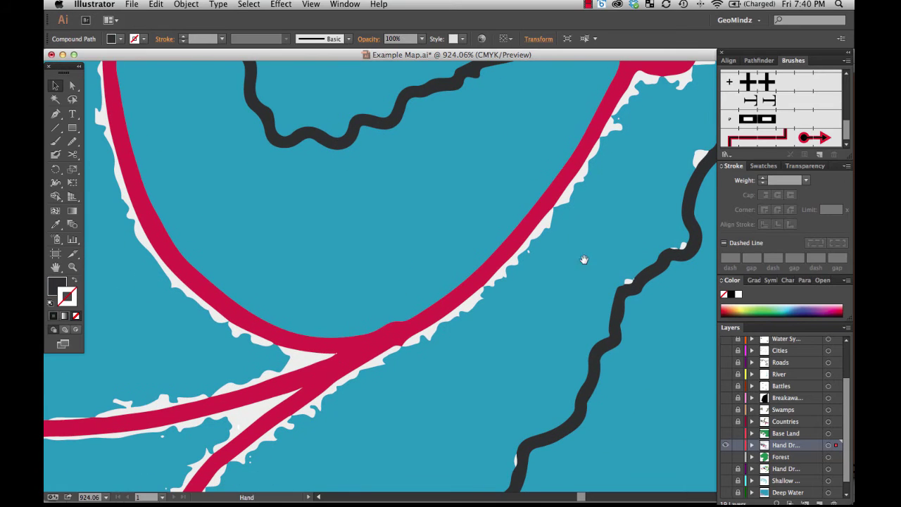
{"action": "left_click", "coordinate": [520, 247]}
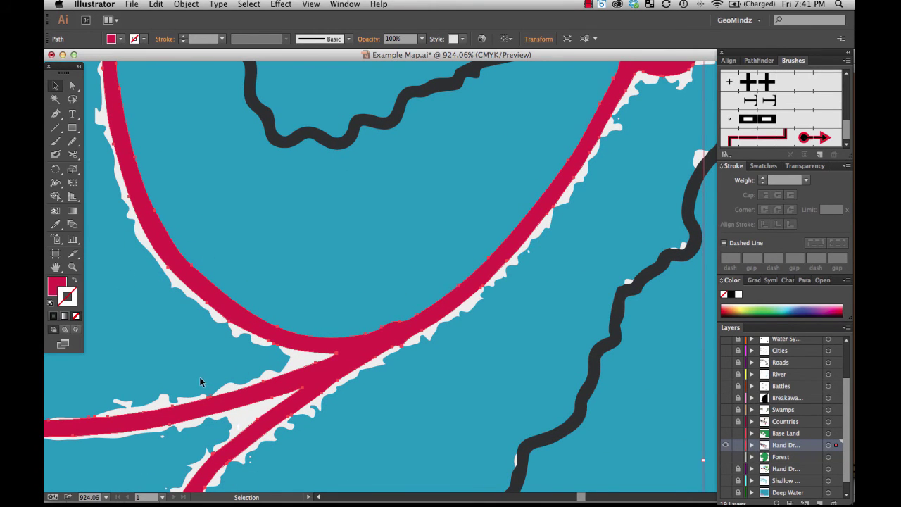
{"action": "left_click", "coordinate": [103, 495]}
{"action": "left_click", "coordinate": [126, 486]}
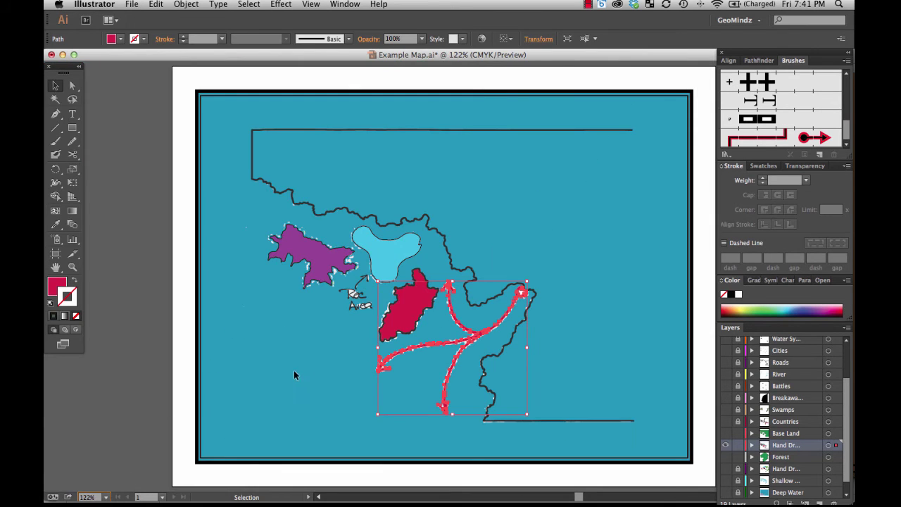
{"action": "left_click", "coordinate": [293, 392]}
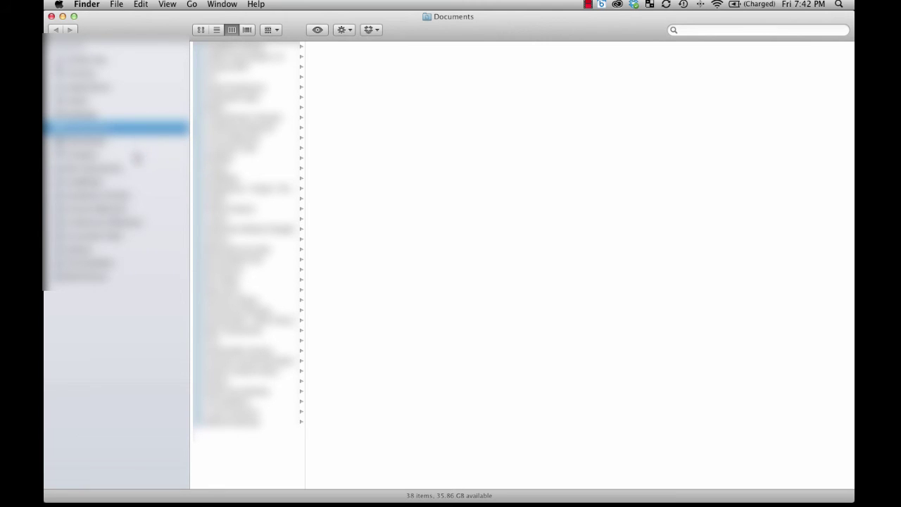
- Move 300px-Buzo.jpg from the Dropbox Downloads folder to the Desktop
{"action": "left_click", "coordinate": [135, 156]}
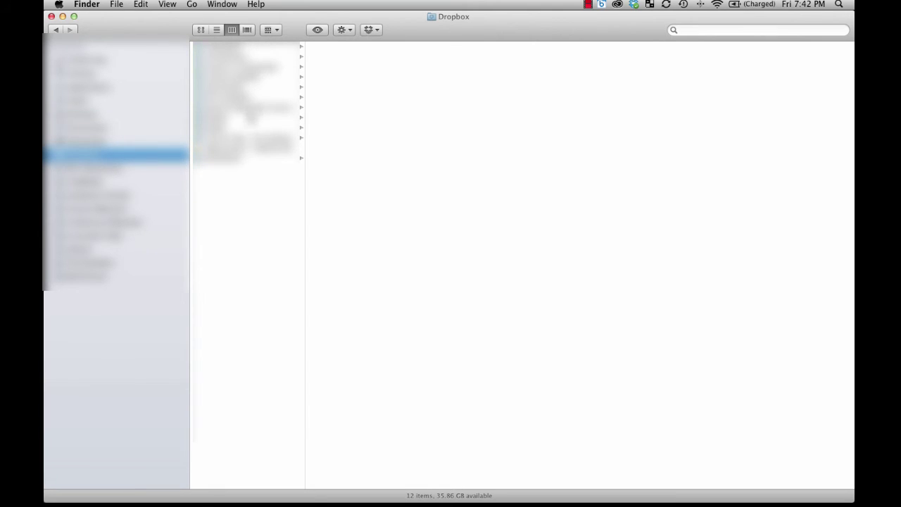
{"action": "left_click", "coordinate": [155, 145]}
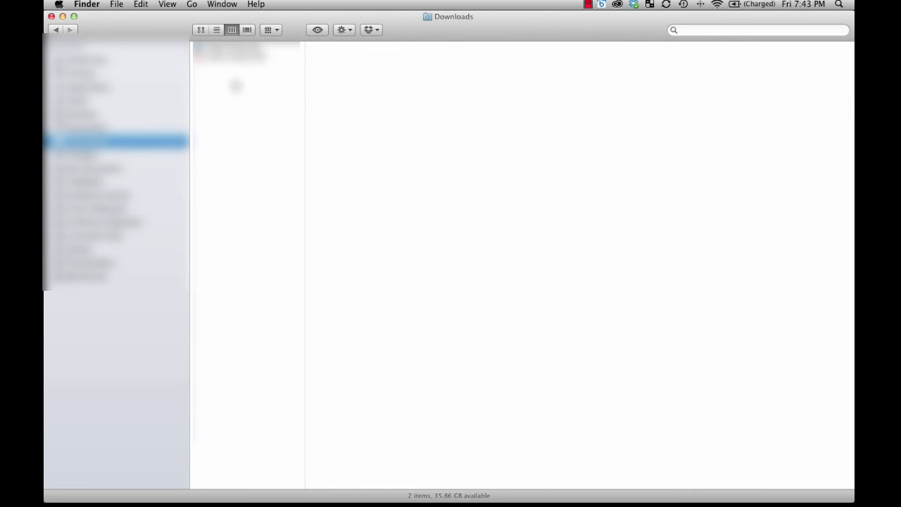
{"action": "left_click_drag", "start_coordinate": [225, 47], "coordinate": [130, 113]}
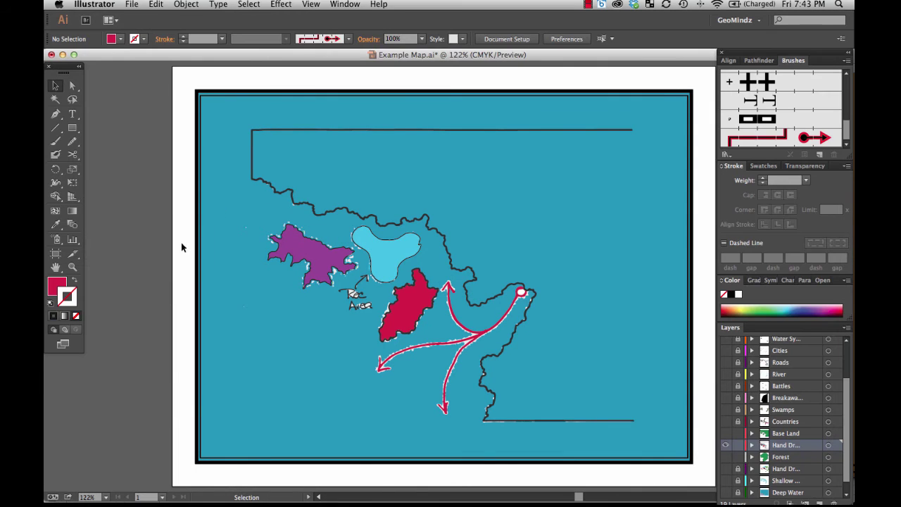
- Place 300px-Buzo.jpg from the Desktop as a linked image, retrying after one cancelled attempt
{"action": "left_click", "coordinate": [131, 4]}
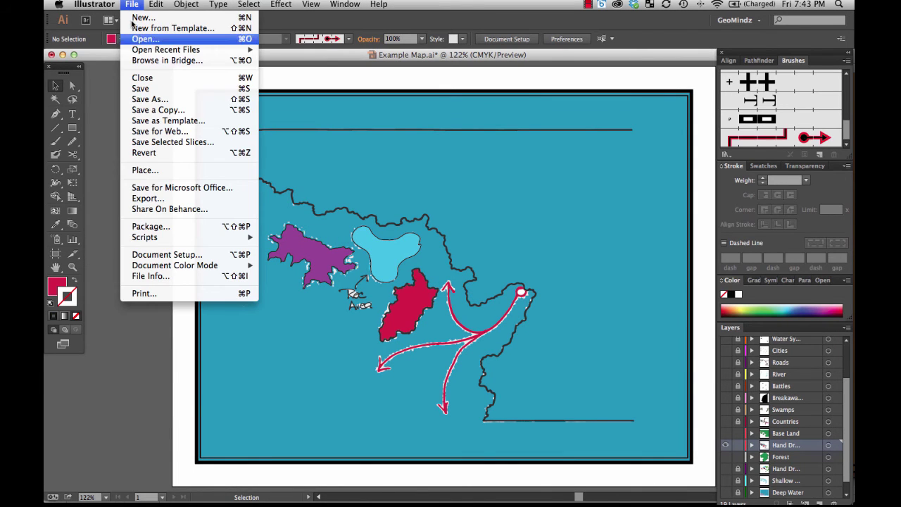
{"action": "left_click", "coordinate": [149, 168]}
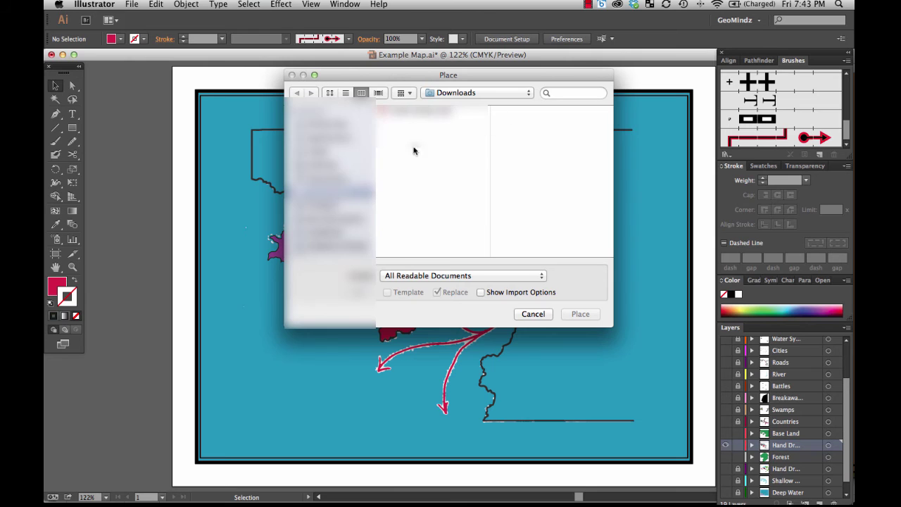
{"action": "left_click", "coordinate": [346, 164]}
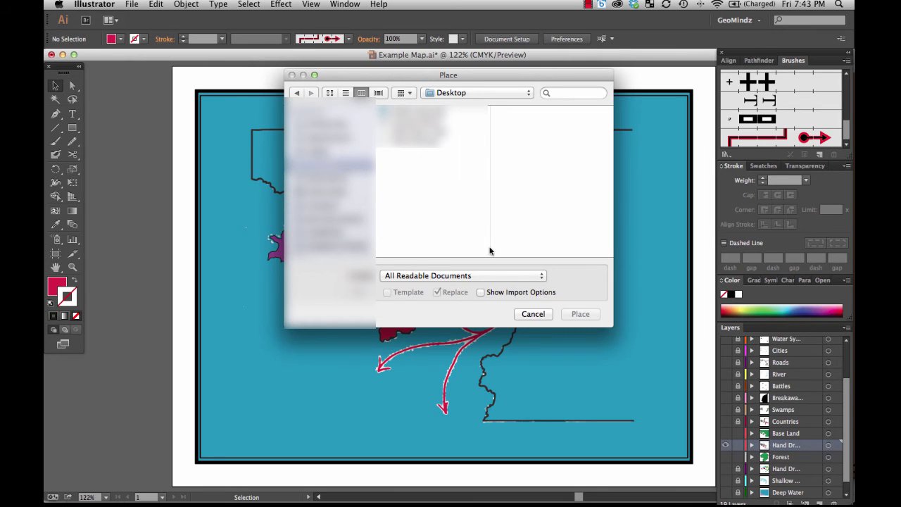
{"action": "left_click", "coordinate": [533, 314]}
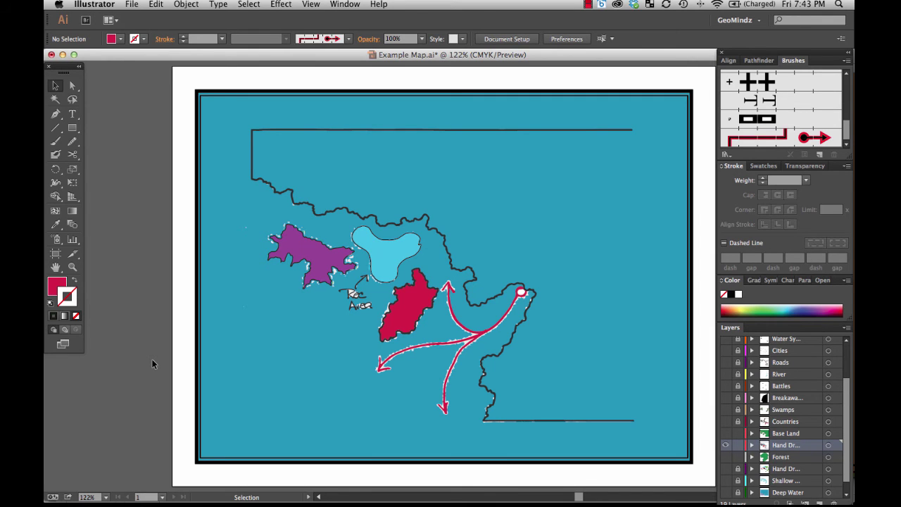
{"action": "left_click", "coordinate": [134, 5]}
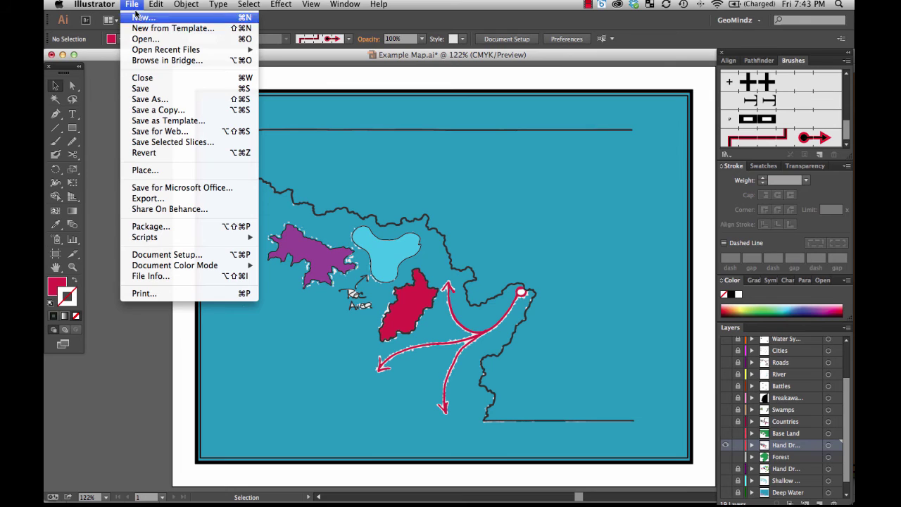
{"action": "left_click", "coordinate": [175, 177]}
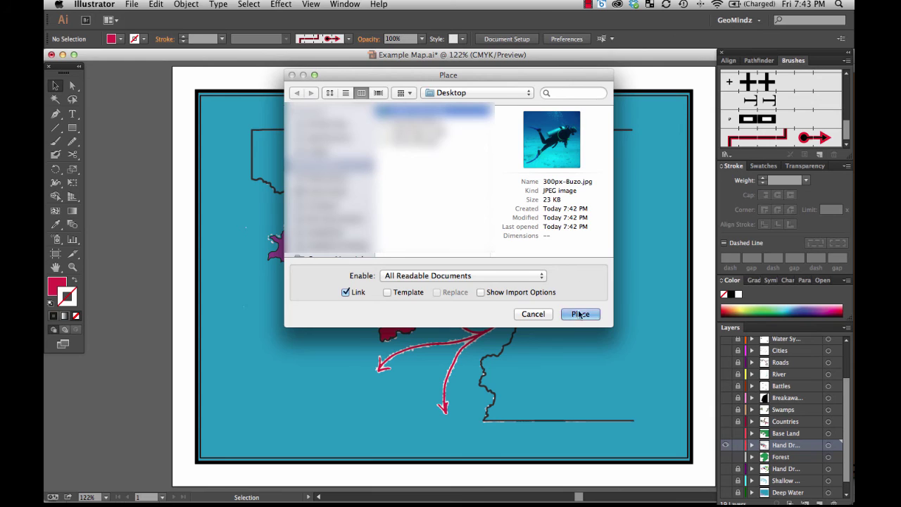
{"action": "left_click", "coordinate": [580, 314]}
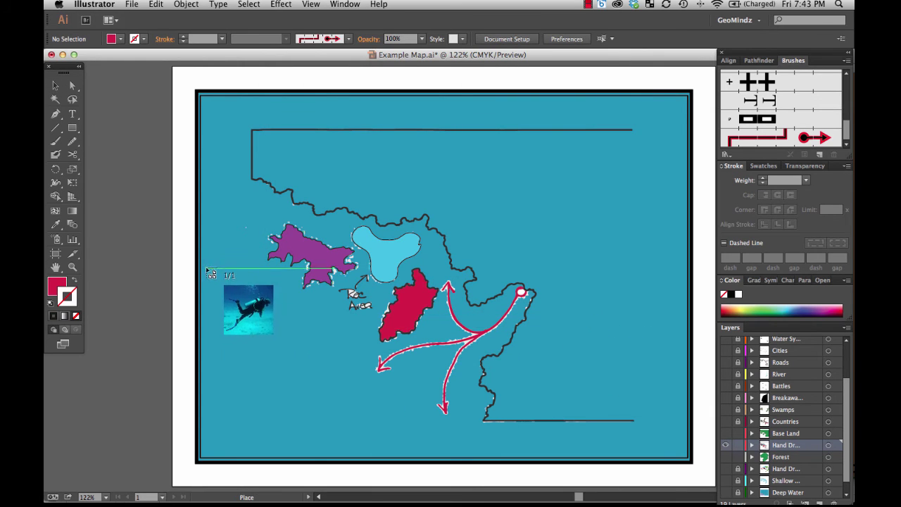
- Drop the diver photo at the map's lower left and enlarge it to about 9.2 × 7.3 in
{"action": "left_click_drag", "start_coordinate": [442, 421], "coordinate": [456, 445]}
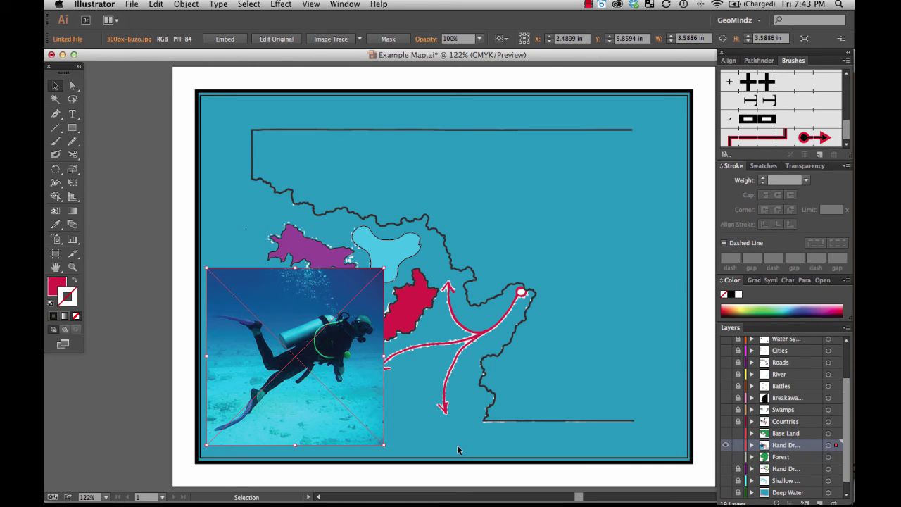
{"action": "left_click", "coordinate": [131, 128]}
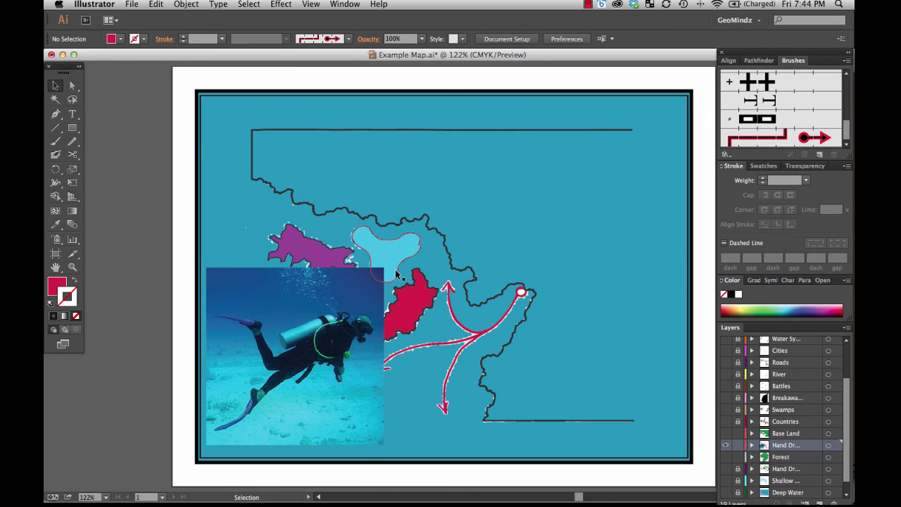
{"action": "left_click", "coordinate": [379, 318]}
{"action": "left_click_drag", "start_coordinate": [382, 269], "coordinate": [660, 85]}
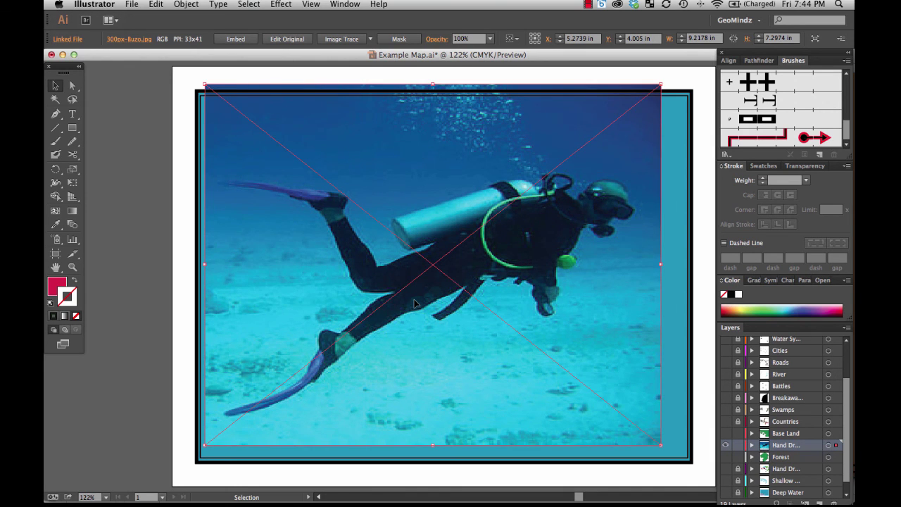